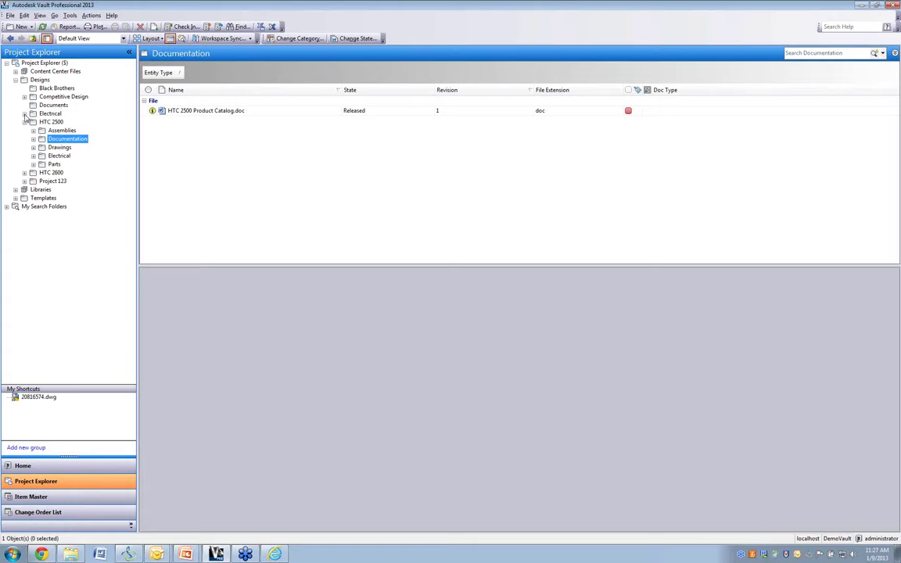
Step: Preview SCH-200-115.dwg in the HTC 2500 Drawings folder and narrow the file list's Name column
{"action": "left_click", "coordinate": [59, 148]}
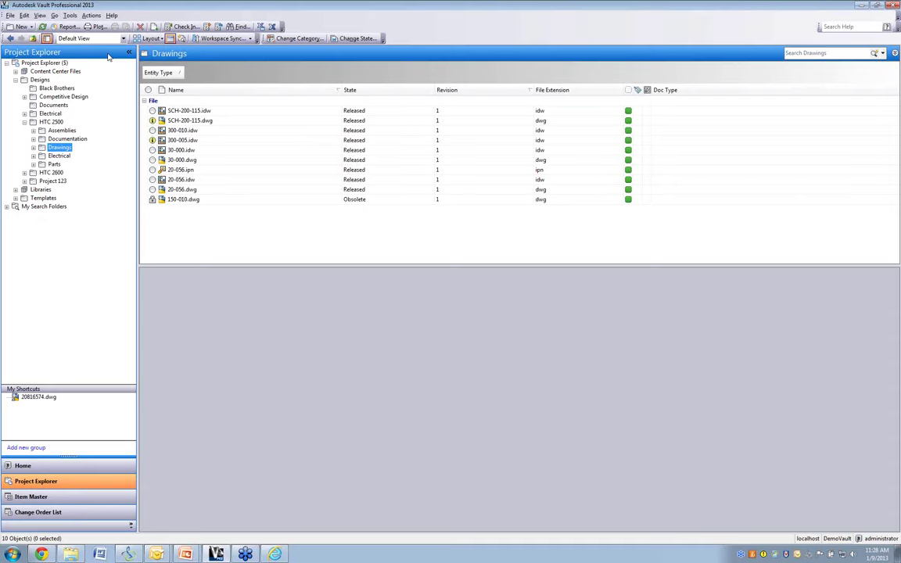
{"action": "left_click", "coordinate": [203, 122]}
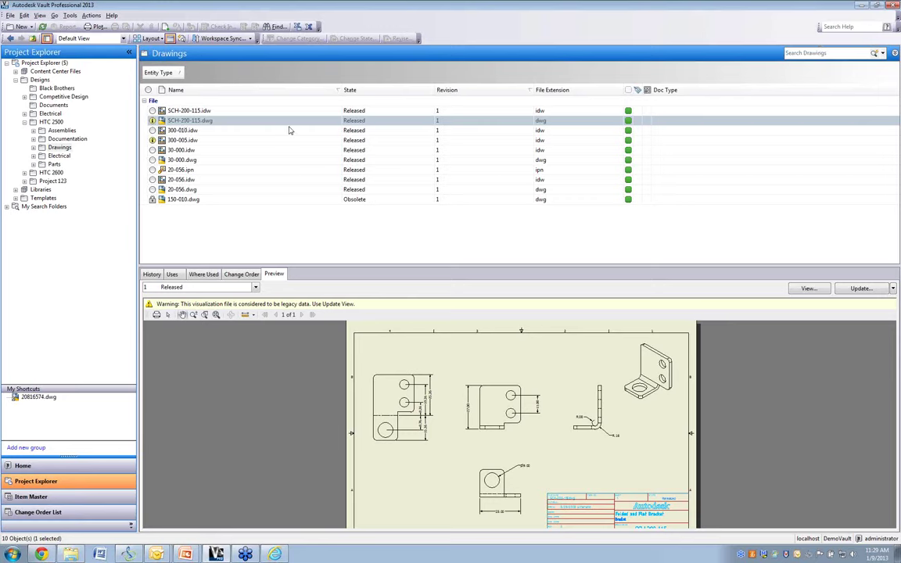
{"action": "left_click", "coordinate": [341, 91]}
{"action": "left_click_drag", "start_coordinate": [339, 91], "coordinate": [270, 91]}
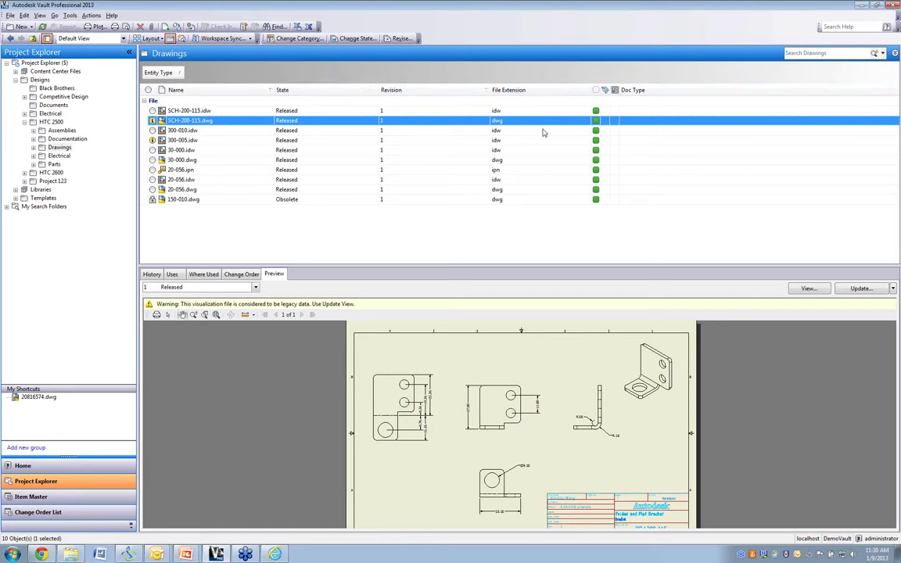
{"action": "right_click", "coordinate": [219, 124]}
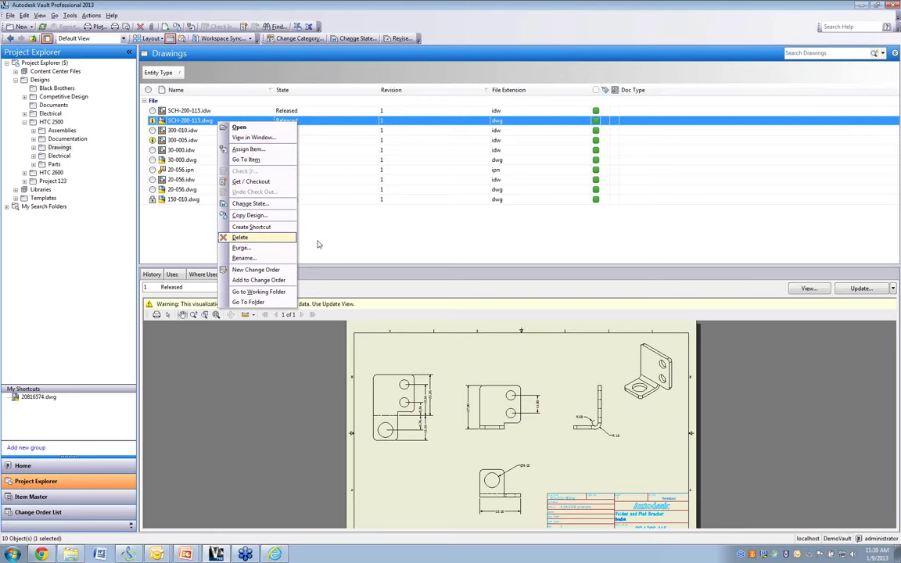
{"action": "left_click", "coordinate": [317, 211]}
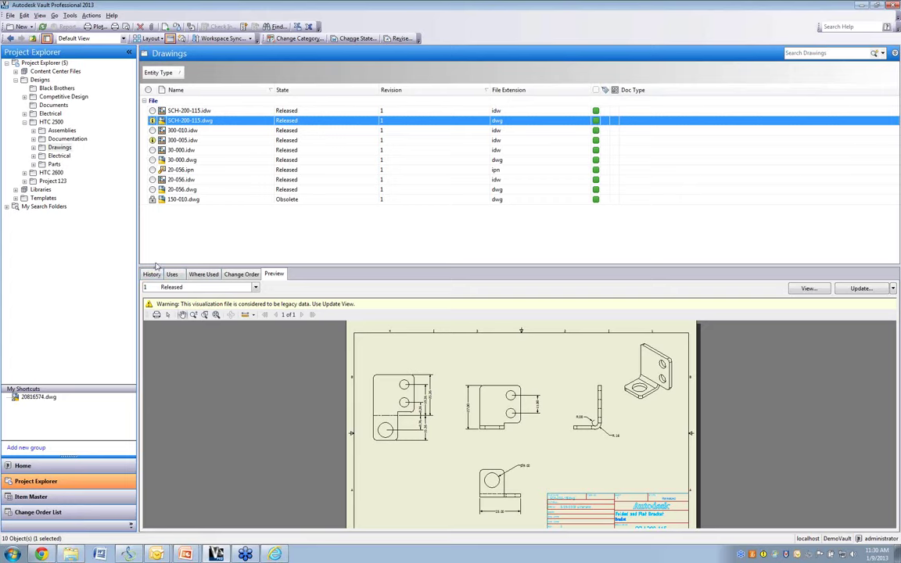
Step: Review the version history of part 400-320.ipt in the HTC 2500 Parts folder
{"action": "left_click", "coordinate": [53, 165]}
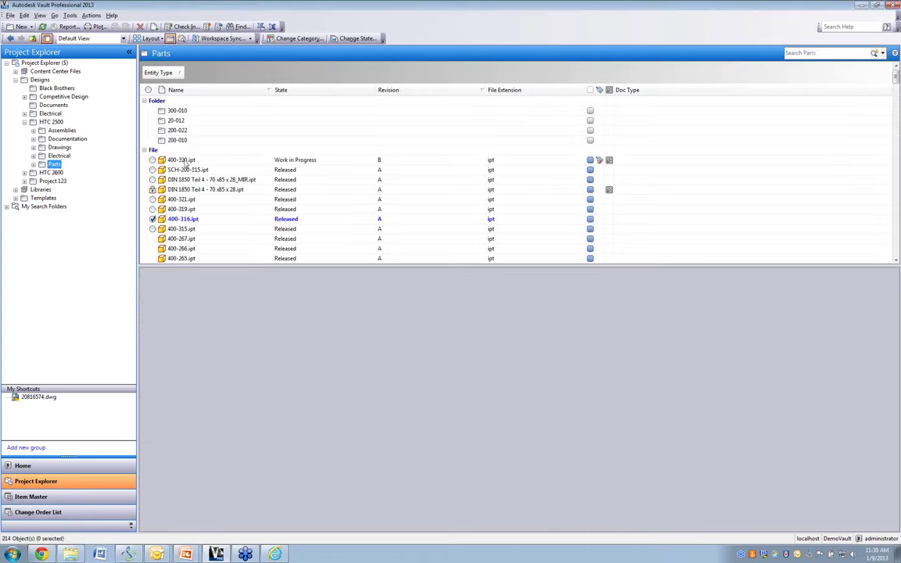
{"action": "left_click", "coordinate": [182, 160]}
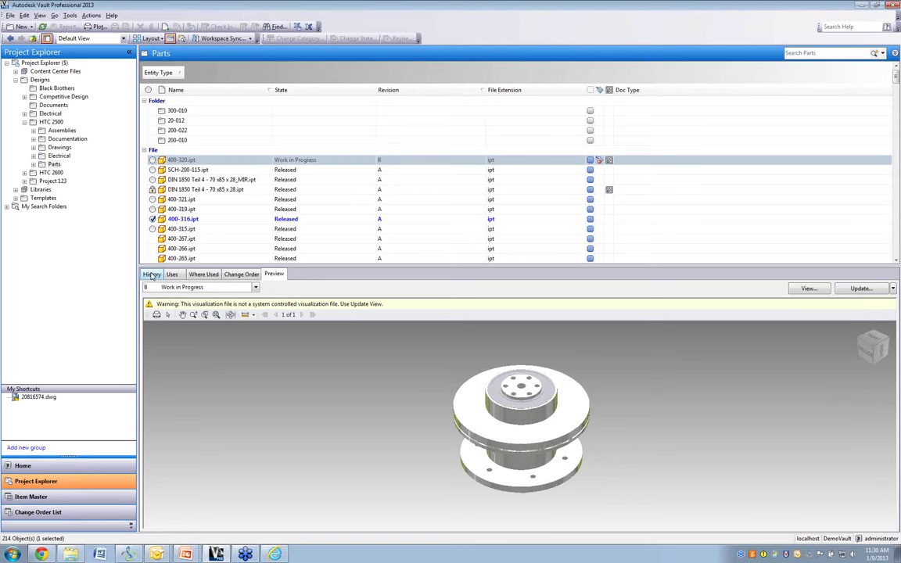
{"action": "left_click", "coordinate": [152, 275]}
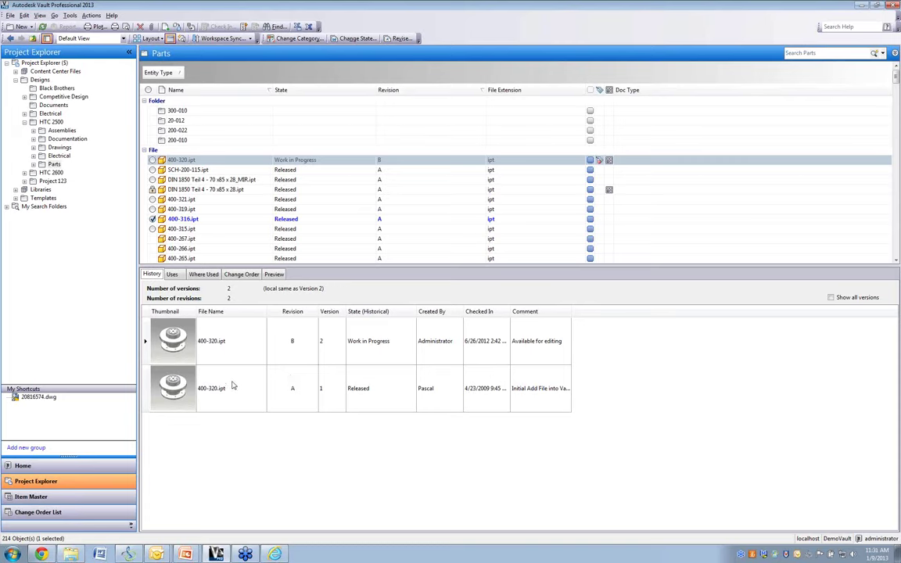
Step: Trace where 400-320.ipt is used, expanding its parent assemblies down to the files that use 20-056.iam
{"action": "left_click", "coordinate": [202, 276]}
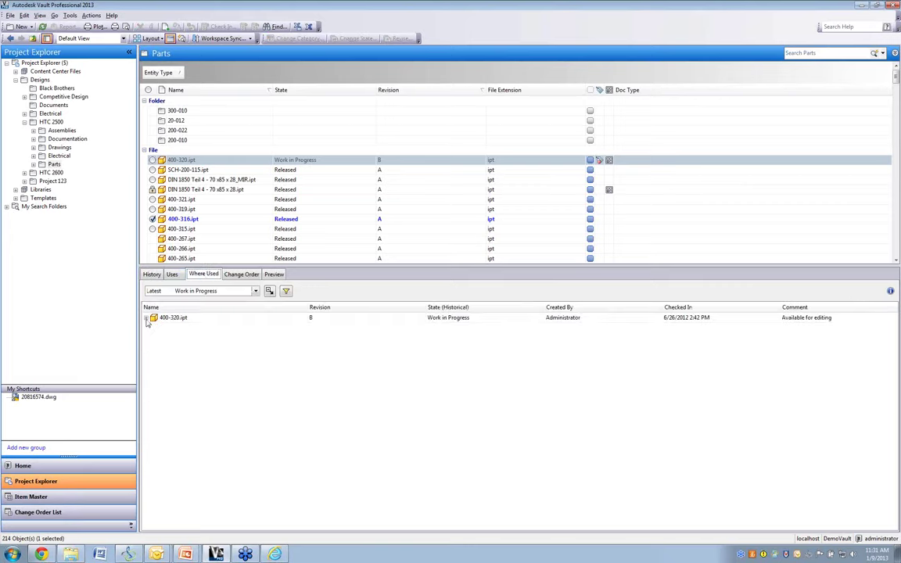
{"action": "left_click", "coordinate": [146, 318]}
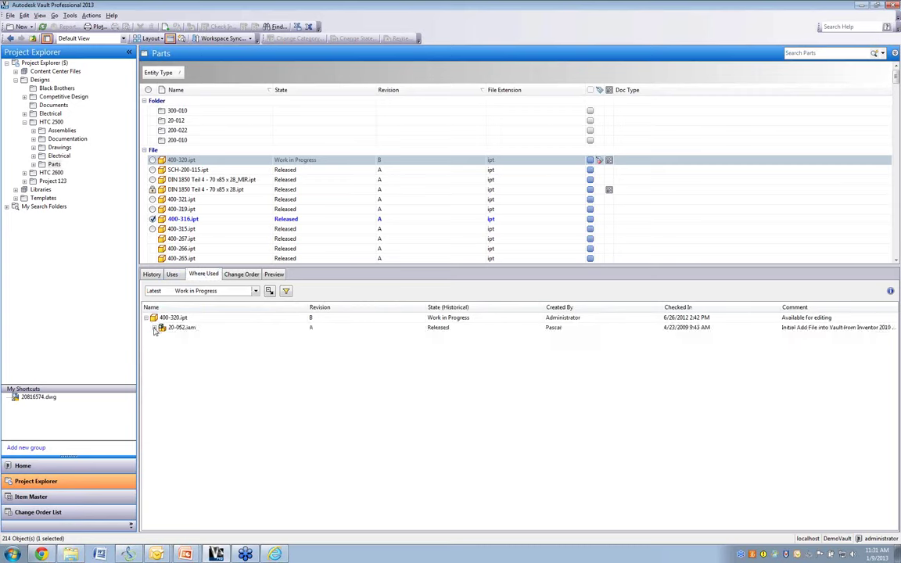
{"action": "left_click", "coordinate": [165, 337]}
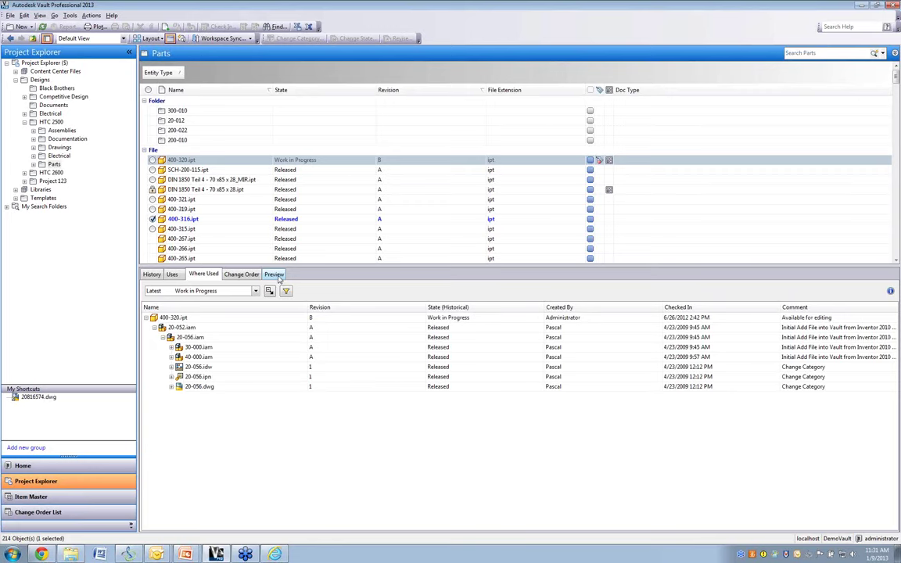
Step: Preview the 400-320.ipt part and the SCH-200-115.dwg drawing from the Drawings folder
{"action": "left_click", "coordinate": [276, 275]}
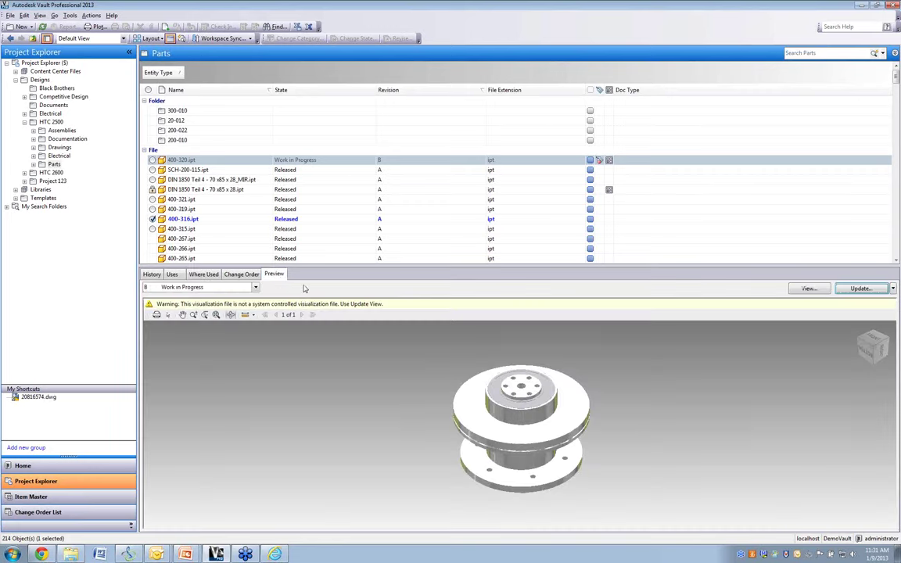
{"action": "left_click", "coordinate": [59, 148]}
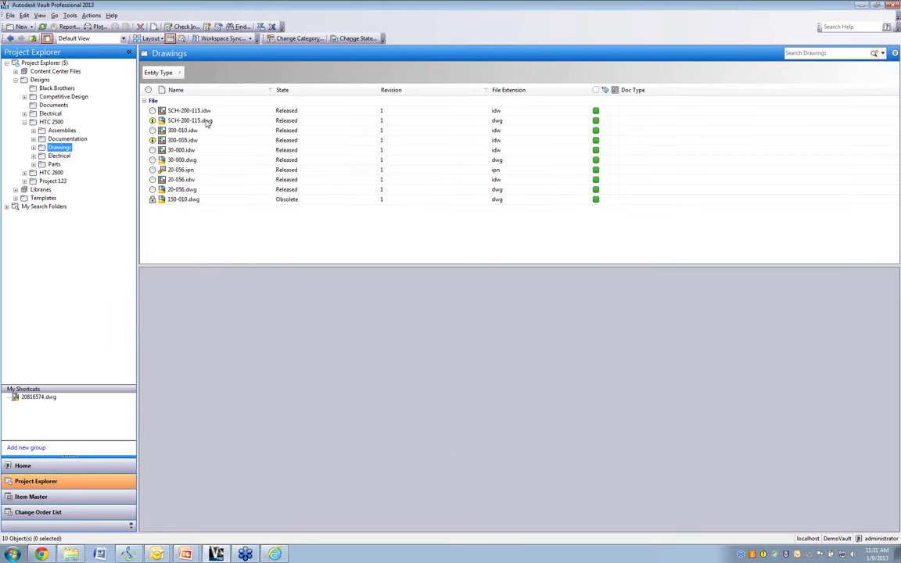
{"action": "left_click", "coordinate": [206, 122]}
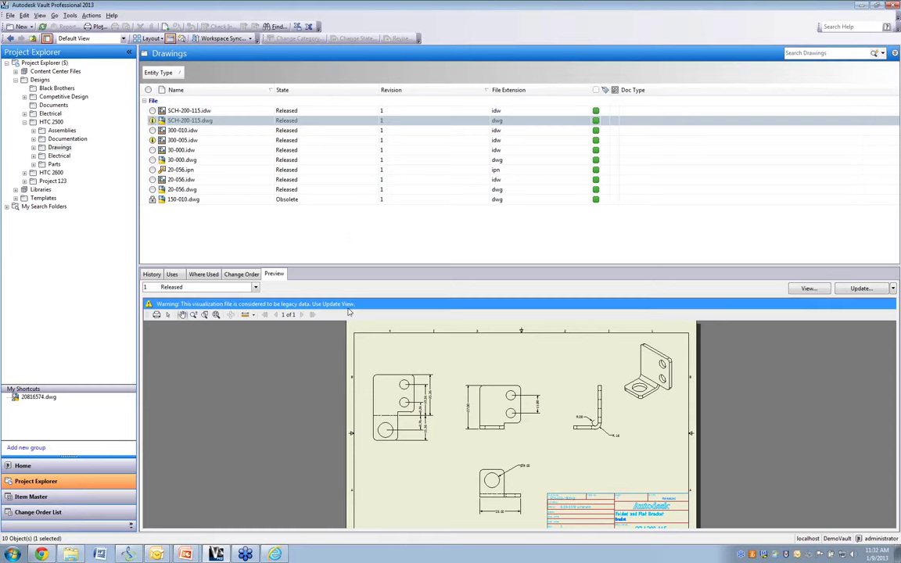
Step: Switch to PowerPoint, start the slide show at the demonstrations slide and open the Autodesk Revit main demo video in a maximized player
{"action": "key", "text": "alt+Tab"}
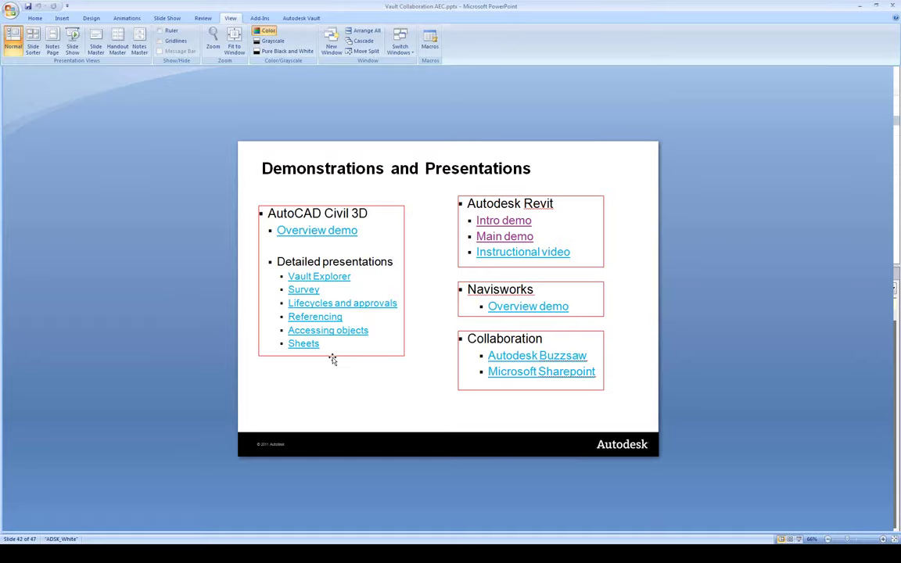
{"action": "key", "text": "shift+F5"}
{"action": "left_click", "coordinate": [541, 174]}
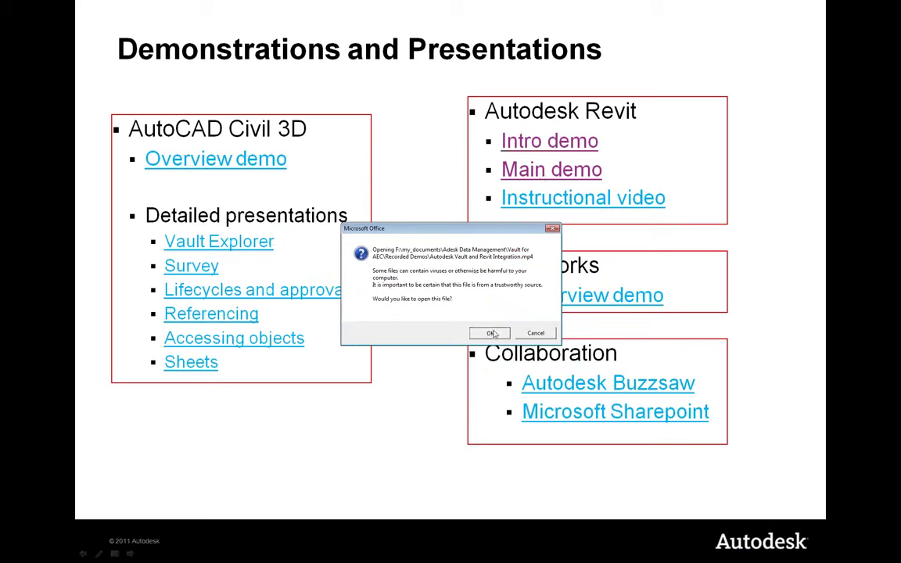
{"action": "left_click", "coordinate": [492, 333]}
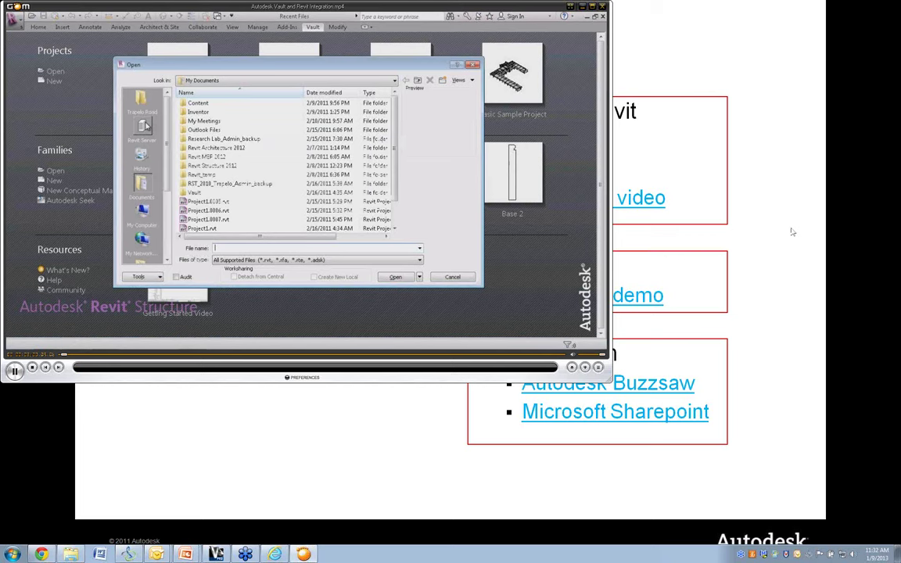
{"action": "key", "text": "super+Up"}
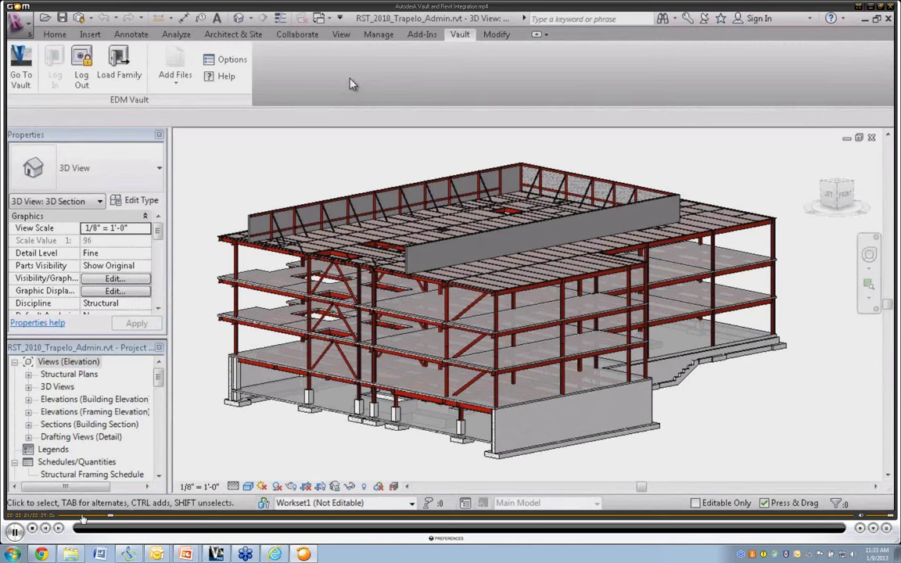
Step: Pause and resume the Vault and Revit integration demo video
{"action": "key", "text": "space"}
{"action": "left_click", "coordinate": [14, 531]}
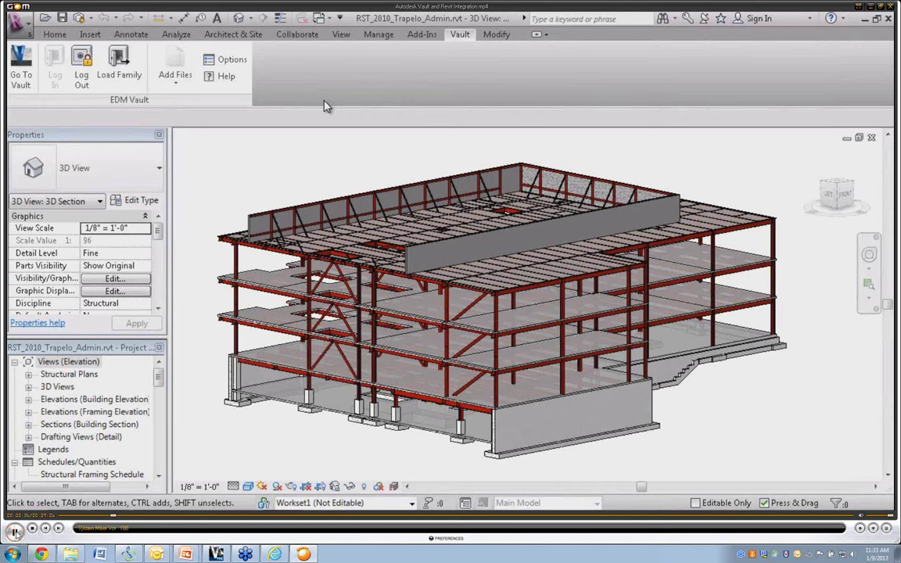
{"action": "scroll", "coordinate": [169, 469], "scroll_direction": "up", "scroll_amount": 1}
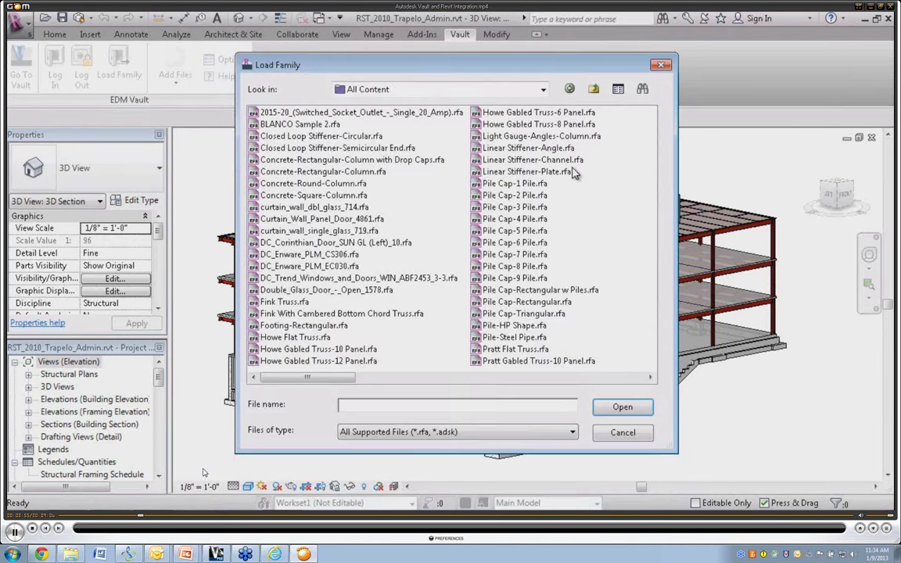
Step: Load the Concrete-Square-Column.rfa family from the Project Content folder under RS_Projects in the vault
{"action": "key", "text": "BackSpace"}
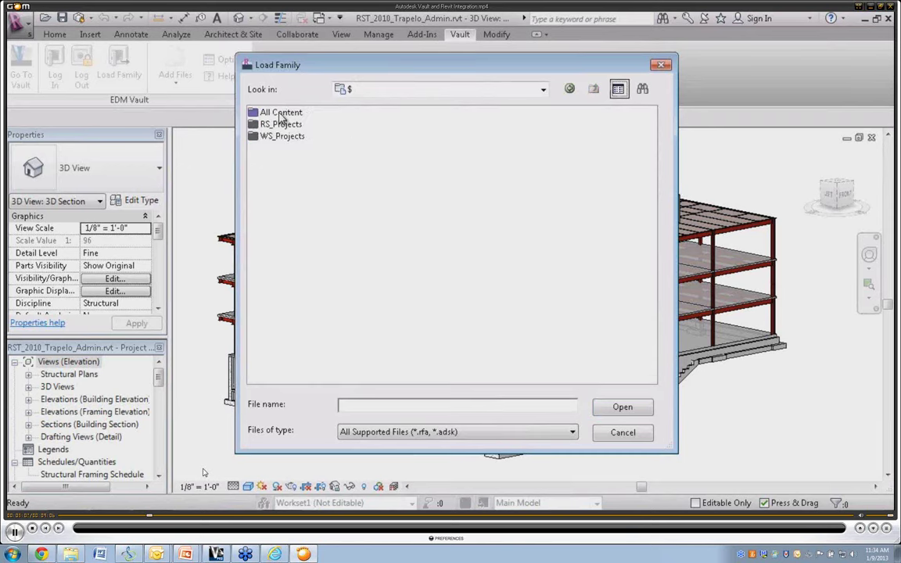
{"action": "left_click", "coordinate": [270, 125]}
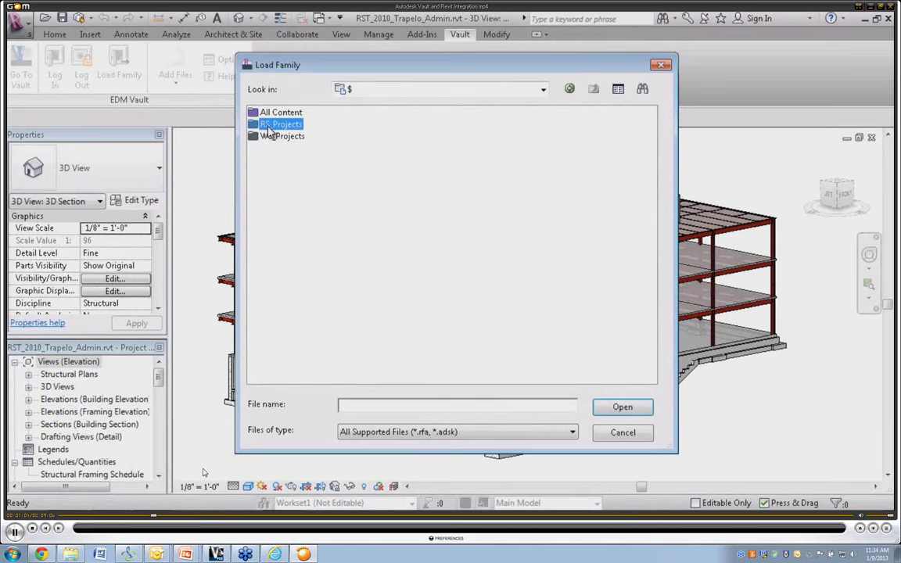
{"action": "double_click", "coordinate": [270, 125]}
{"action": "double_click", "coordinate": [288, 171]}
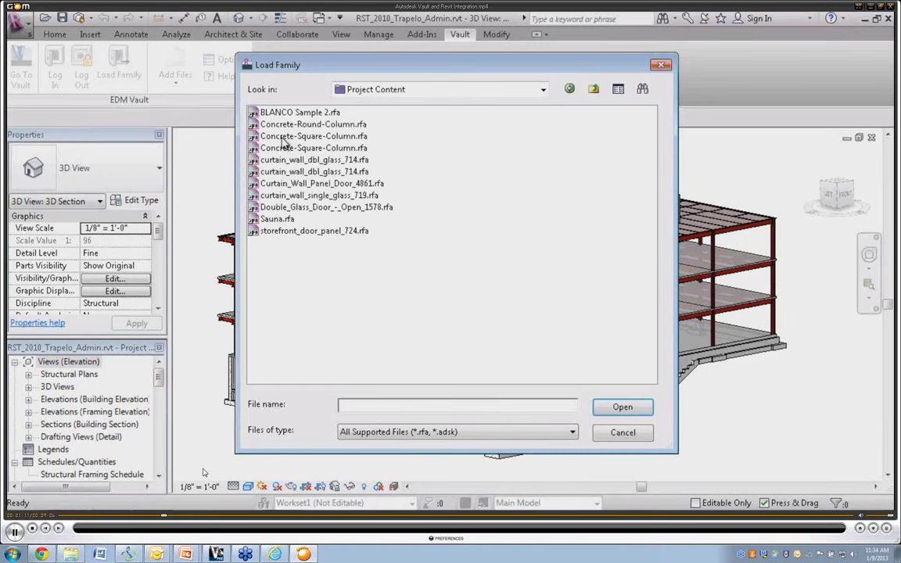
{"action": "left_click", "coordinate": [283, 137]}
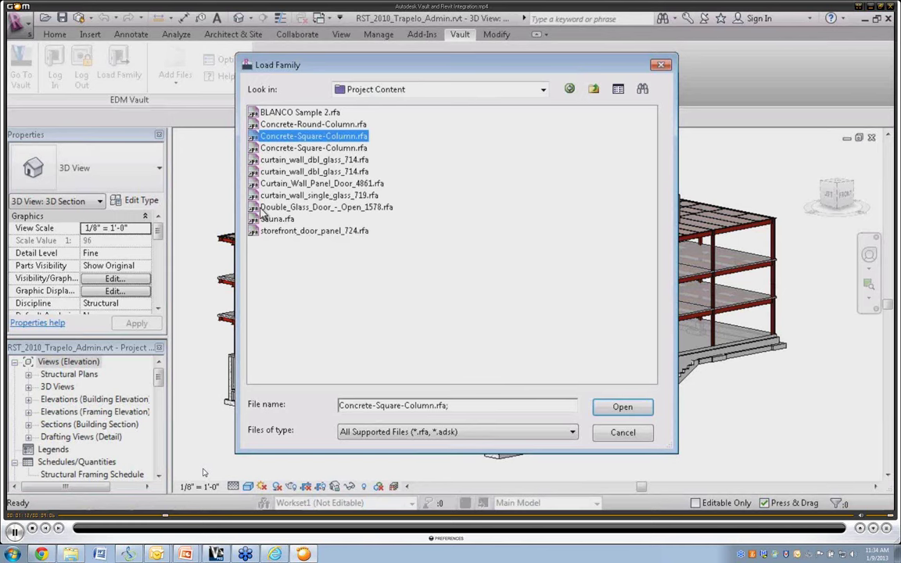
{"action": "key", "text": "Return"}
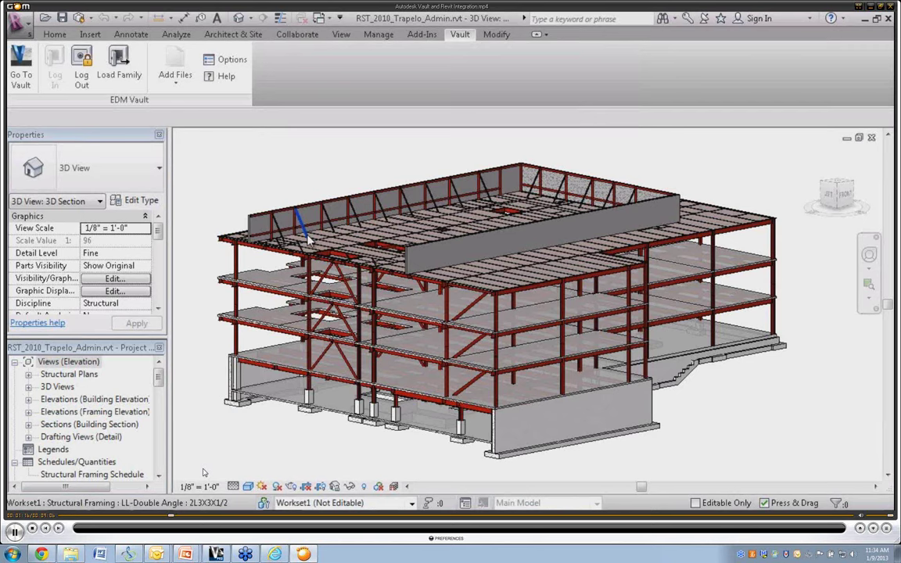
Step: Watch the demo's section on browsing and previewing Revit family content in the vault, pausing and resuming playback
{"action": "left_click_drag", "start_coordinate": [158, 377], "coordinate": [156, 440]}
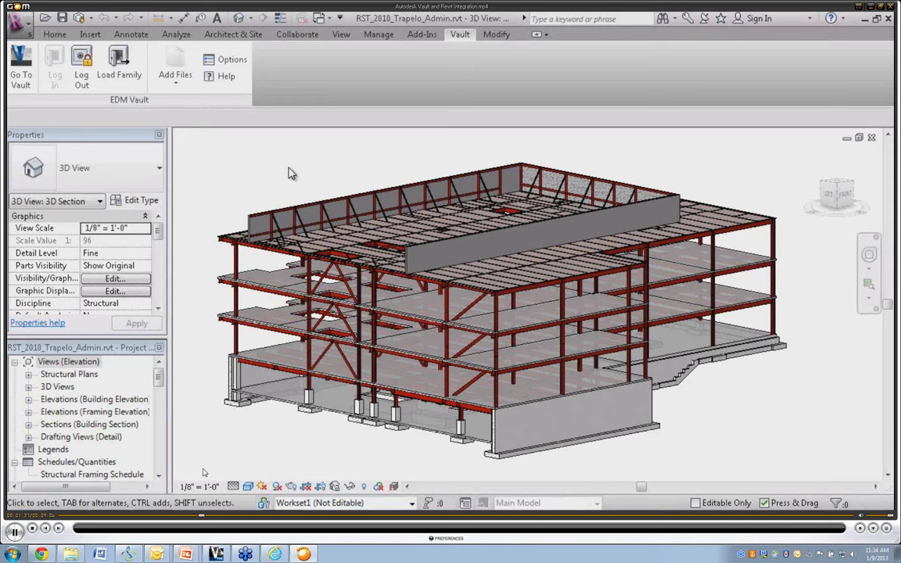
{"action": "left_click", "coordinate": [14, 532]}
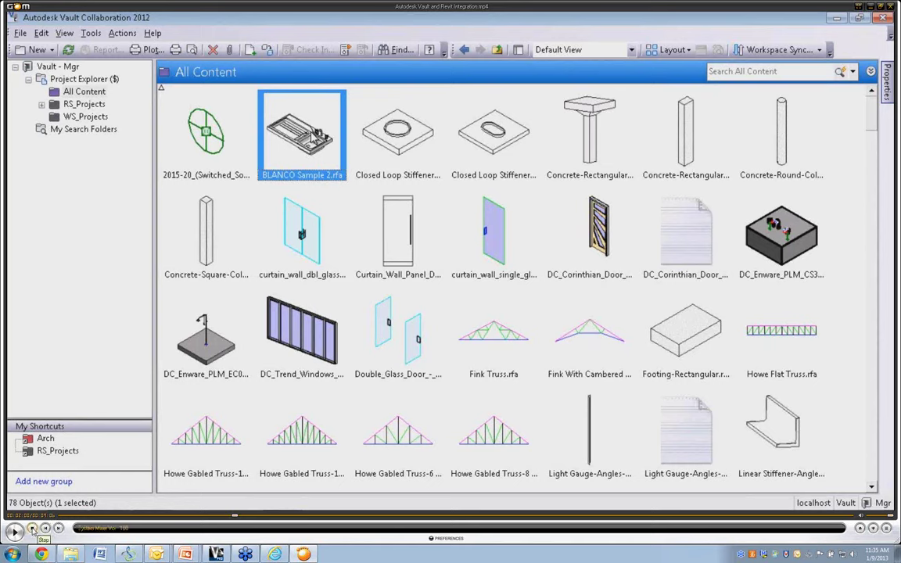
{"action": "left_click", "coordinate": [14, 532]}
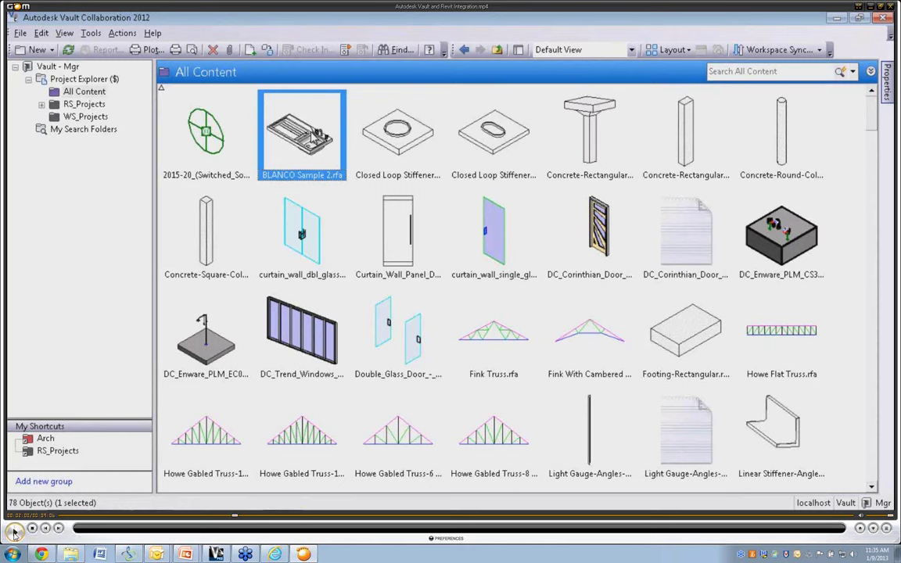
{"action": "left_click", "coordinate": [14, 532]}
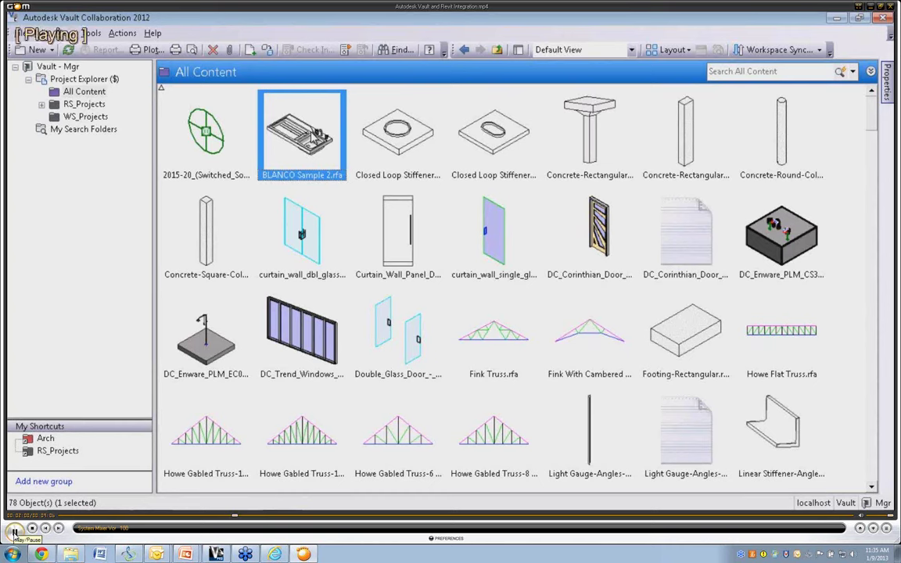
{"action": "scroll", "coordinate": [101, 520], "scroll_direction": "up", "scroll_amount": 1}
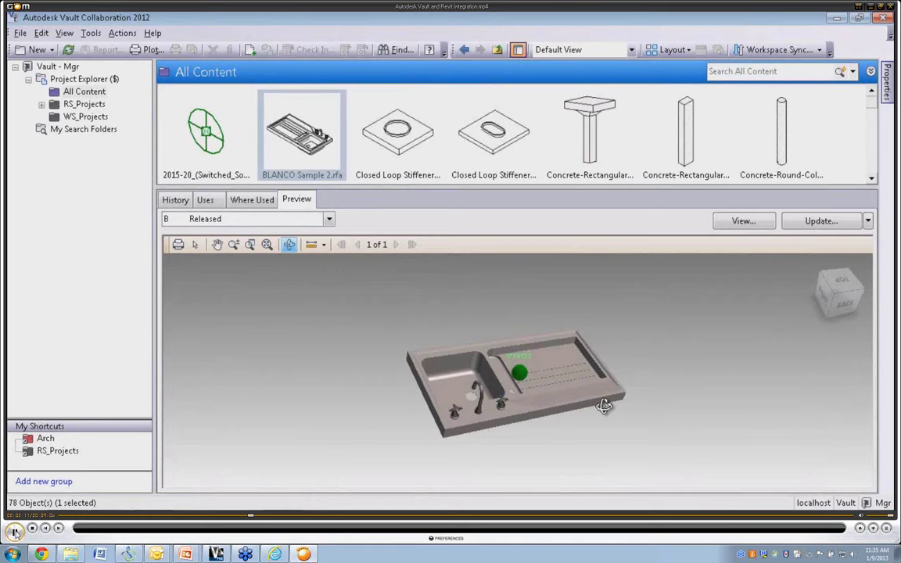
{"action": "mouse_move", "coordinate": [887, 85]}
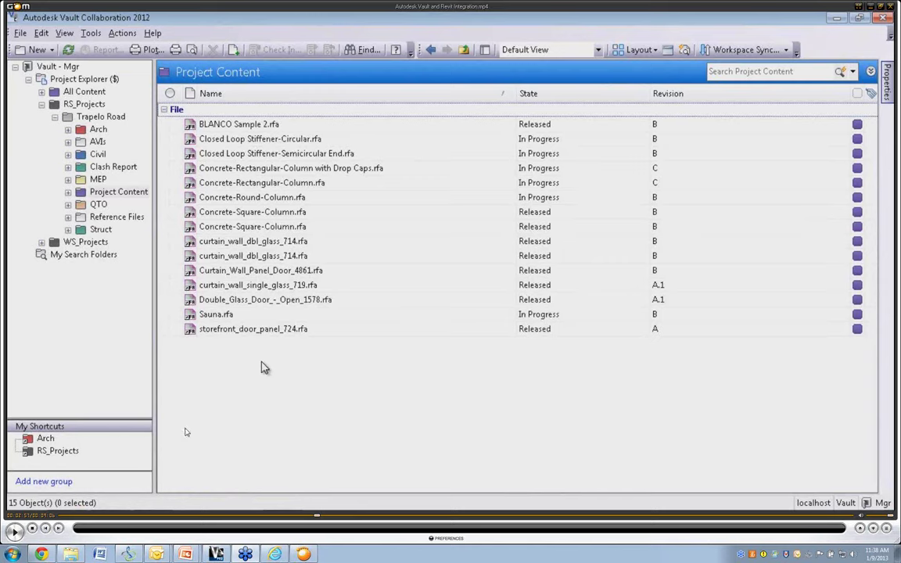
{"action": "left_click", "coordinate": [13, 533]}
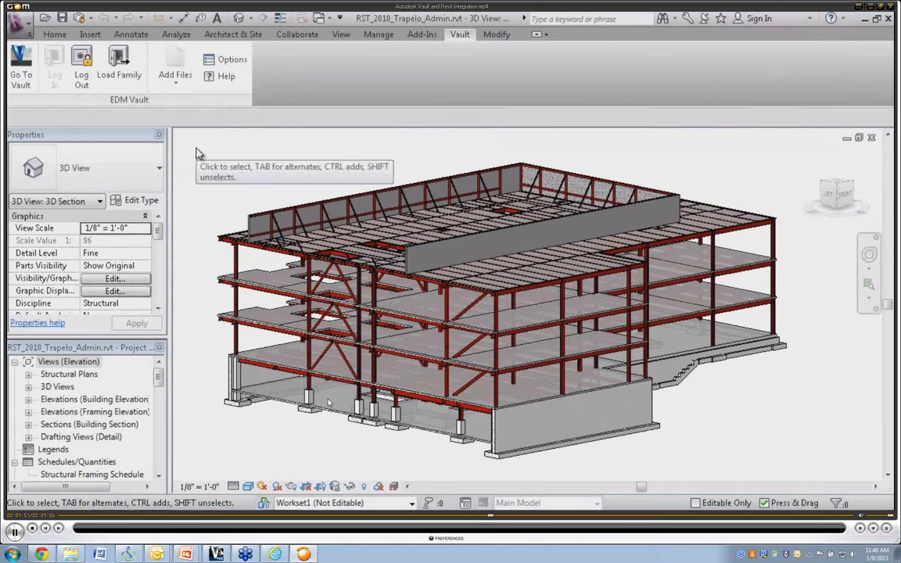
Step: Review the Vault options for central synchronization uploads, visualization attachments and extension filtering, close them and continue the demo video
{"action": "left_click", "coordinate": [177, 78]}
{"action": "left_click", "coordinate": [229, 60]}
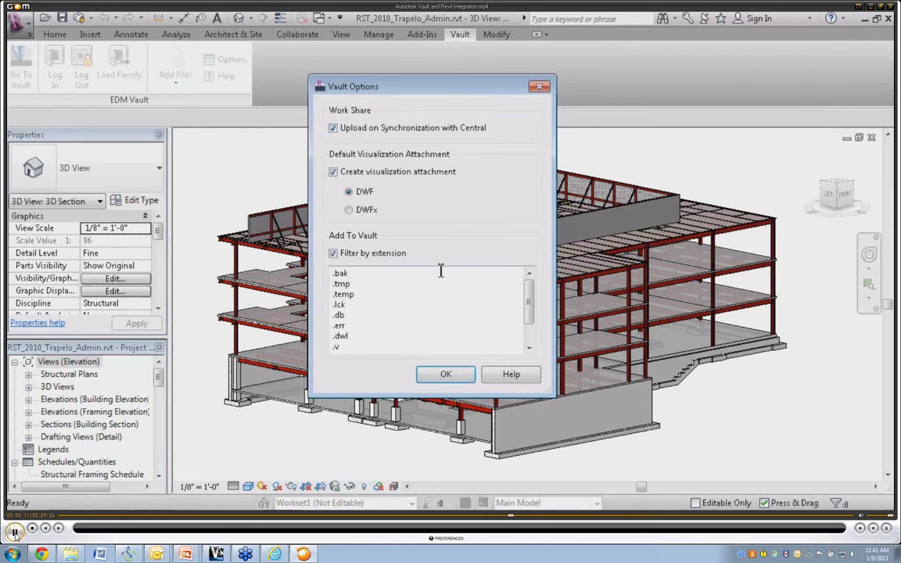
{"action": "left_click", "coordinate": [444, 377]}
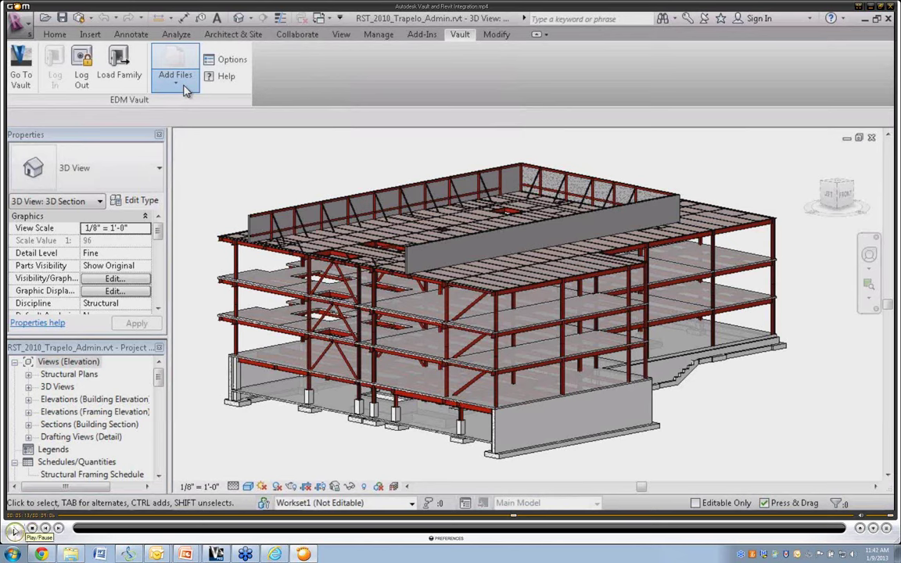
{"action": "left_click", "coordinate": [14, 531]}
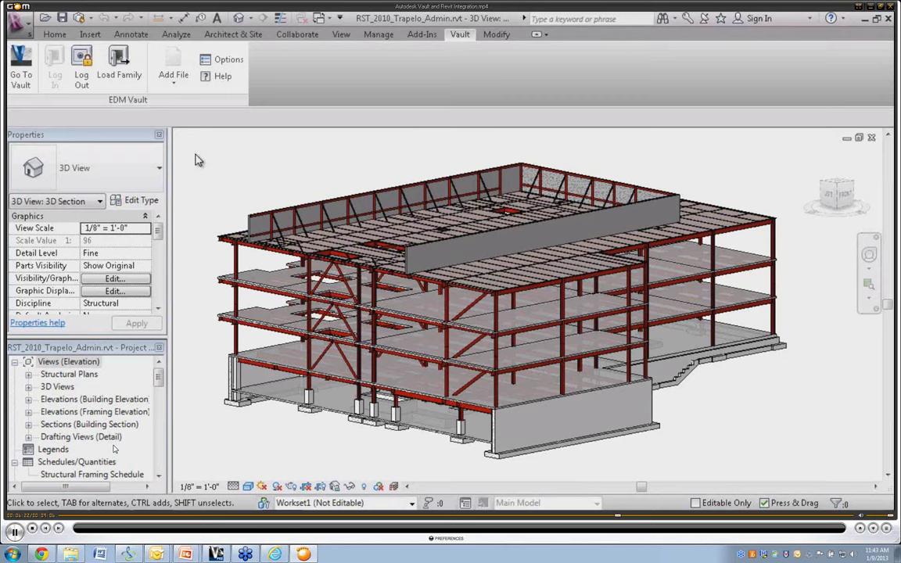
Step: Close the model view and the Vault and Revit integration video, returning to the Demonstrations and Presentations slide
{"action": "left_click", "coordinate": [872, 138]}
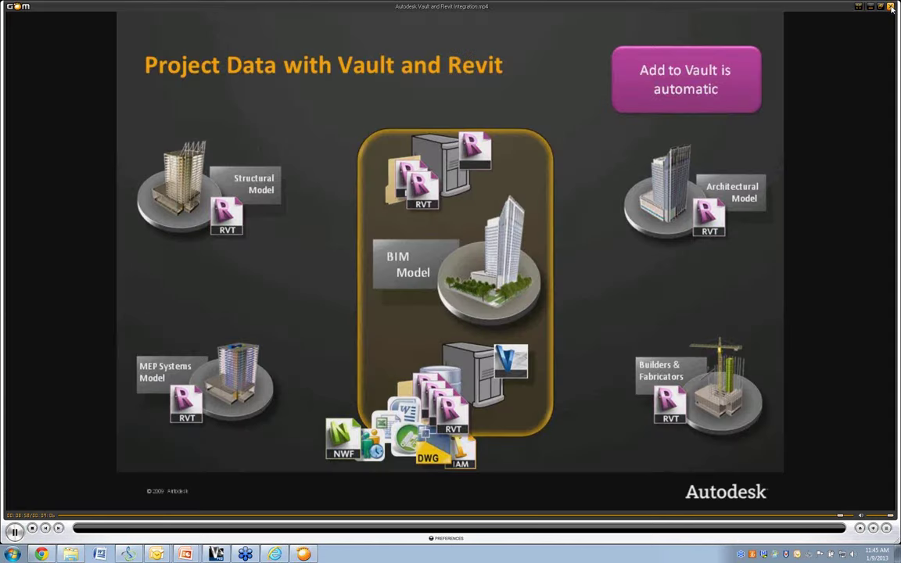
{"action": "left_click", "coordinate": [891, 7]}
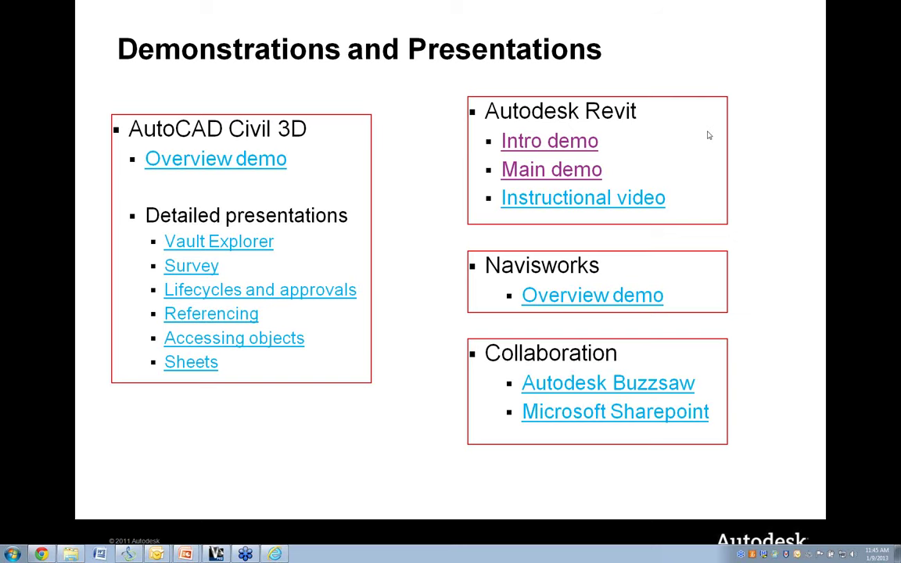
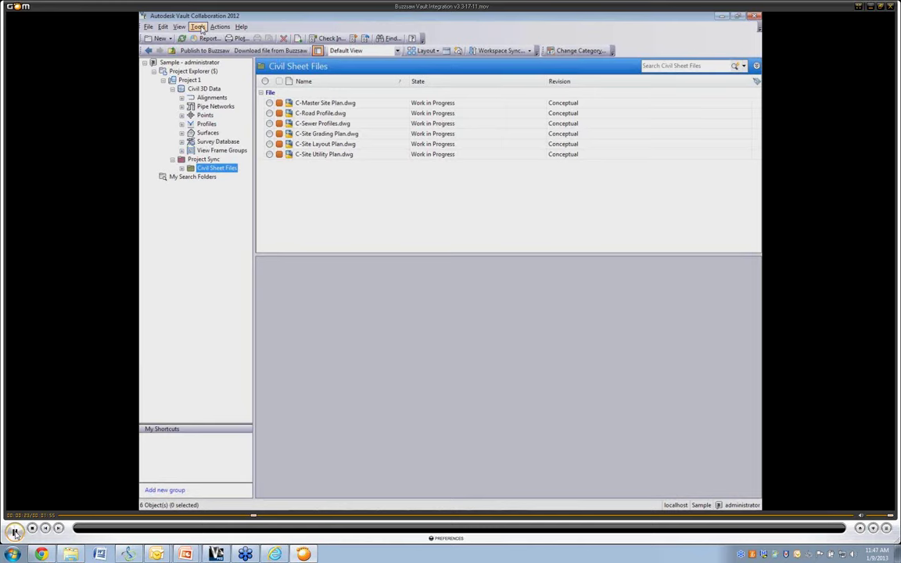
Step: Open the Buzzsaw Settings in Vault and continue the Buzzsaw integration demo through the version history of V-Original Topo.dwg
{"action": "left_click", "coordinate": [199, 27]}
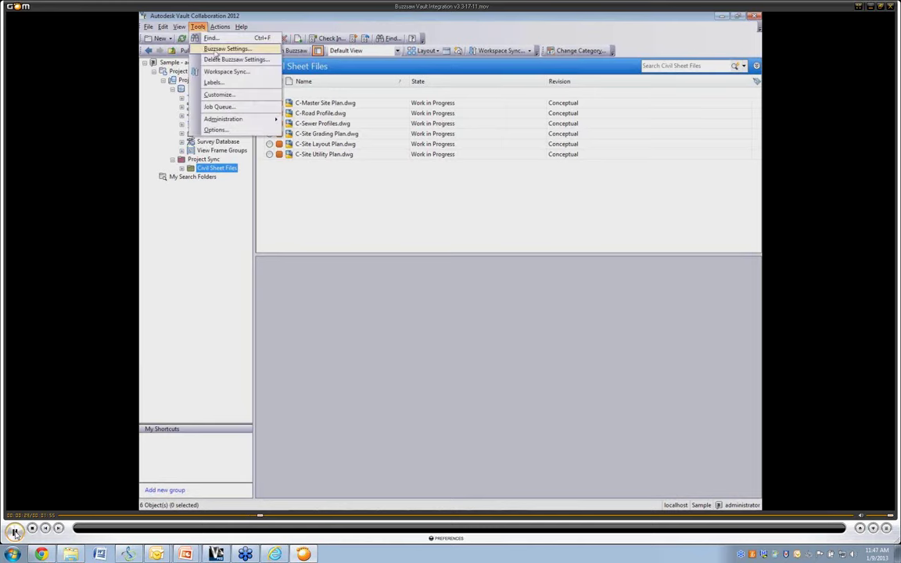
{"action": "left_click", "coordinate": [219, 50]}
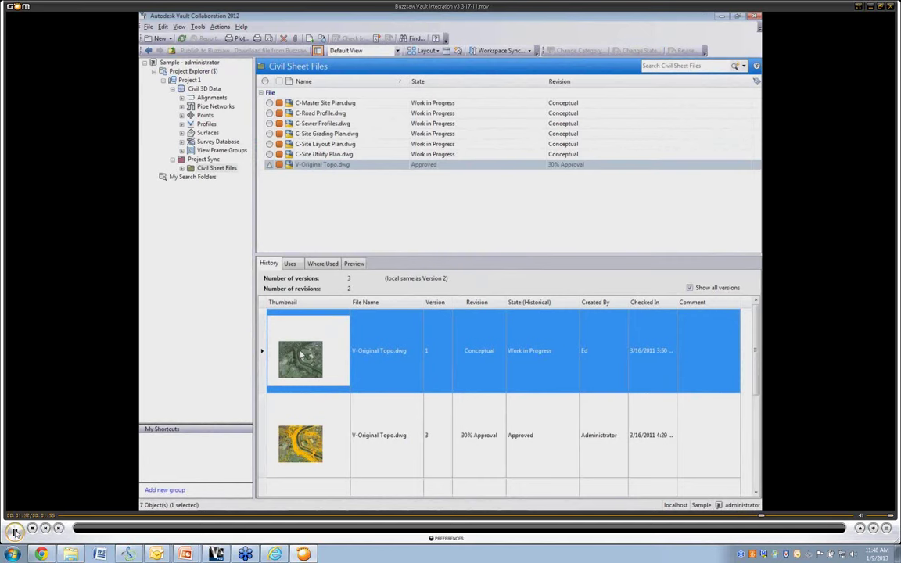
{"action": "left_click", "coordinate": [15, 532]}
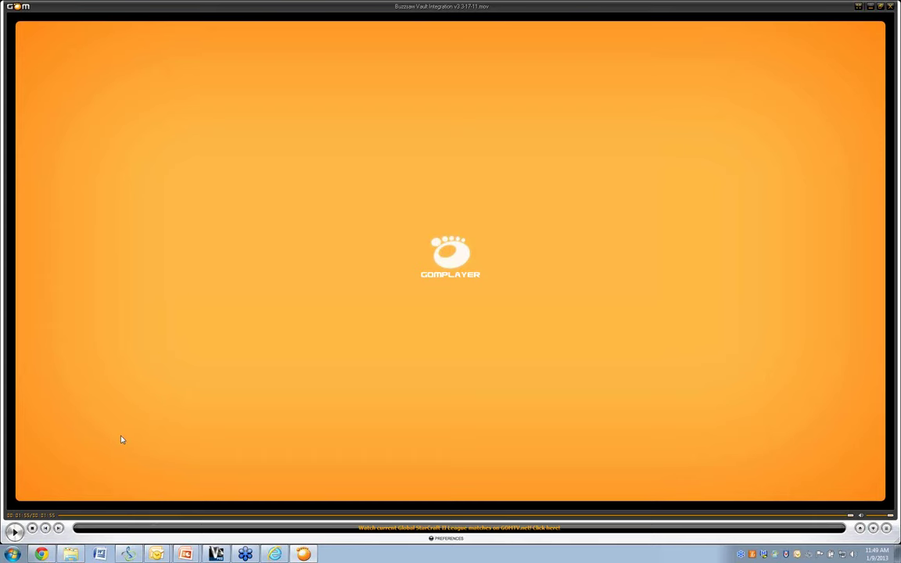
Step: Return to the presentation slide and open the linked Microsoft Sharepoint demo video, accepting the file-opening prompt
{"action": "key", "text": "alt+Tab"}
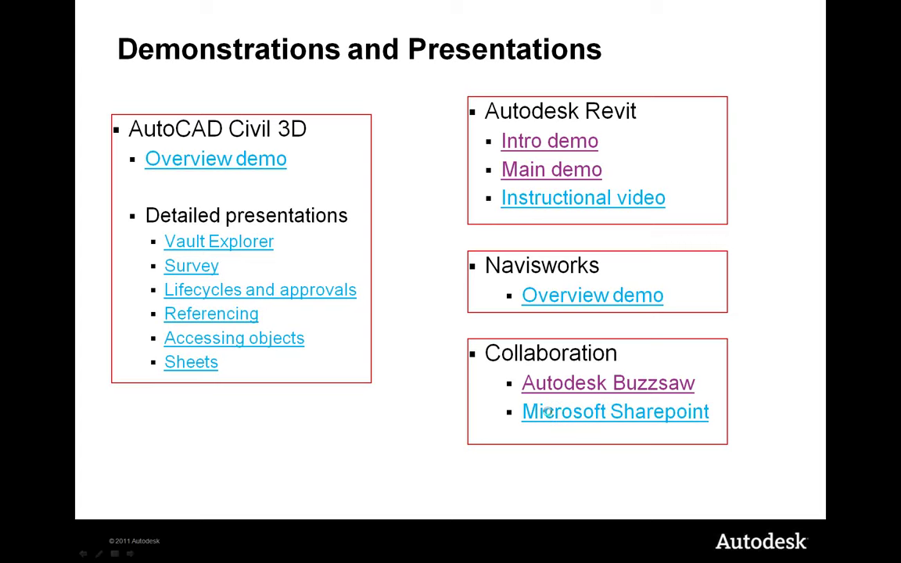
{"action": "left_click", "coordinate": [546, 413]}
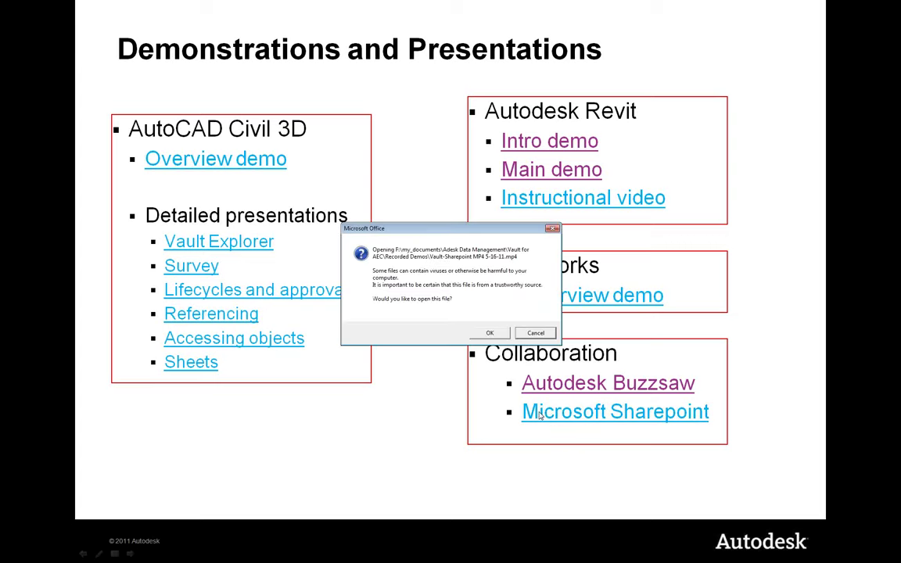
{"action": "left_click", "coordinate": [490, 333]}
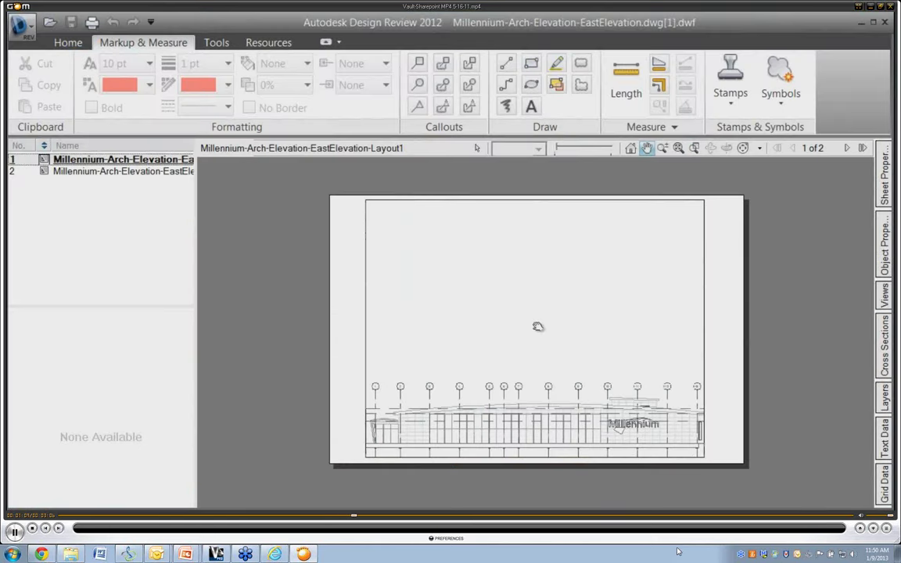
Step: Examine the Millennium east elevation drawing closely from grid line 1 onward and choose a callout for marking it up
{"action": "left_click_drag", "start_coordinate": [539, 326], "coordinate": [589, 273]}
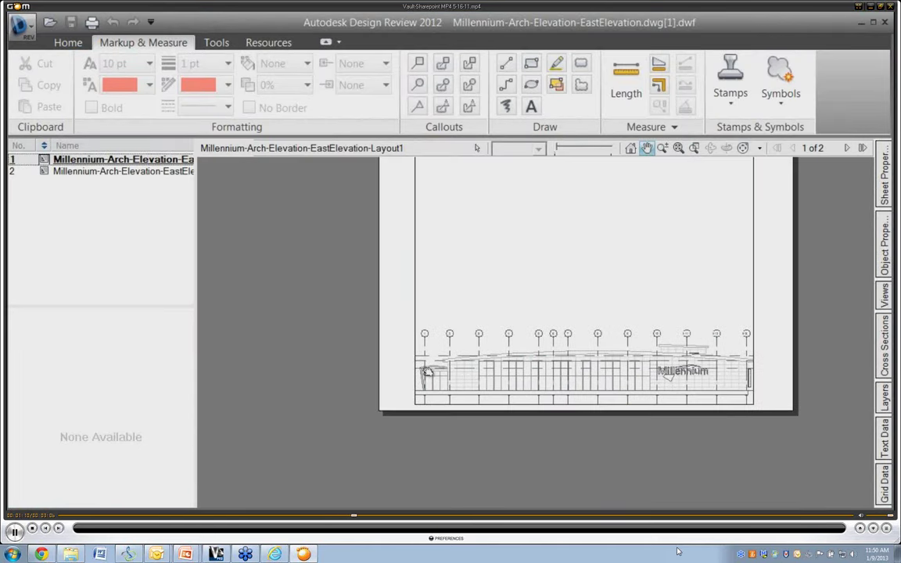
{"action": "scroll", "coordinate": [438, 374], "scroll_direction": "up", "scroll_amount": 5}
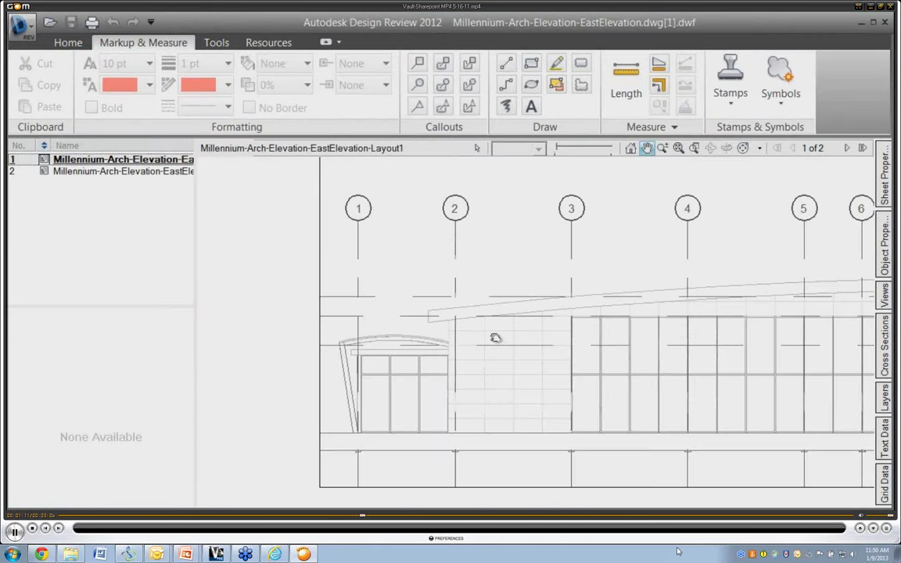
{"action": "left_click_drag", "start_coordinate": [496, 338], "coordinate": [391, 306]}
{"action": "left_click", "coordinate": [443, 62]}
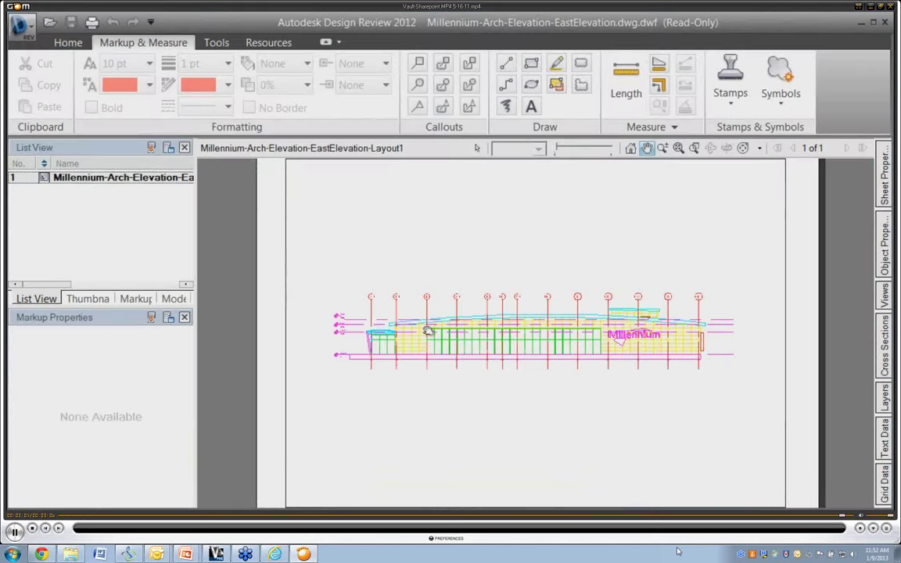
Step: Switch from the finished Sharepoint demo video to Autodesk Vault Professional 2013
{"action": "key", "text": "alt+Tab"}
{"action": "key", "text": "alt+Tab"}
{"action": "key", "text": "alt+Tab"}
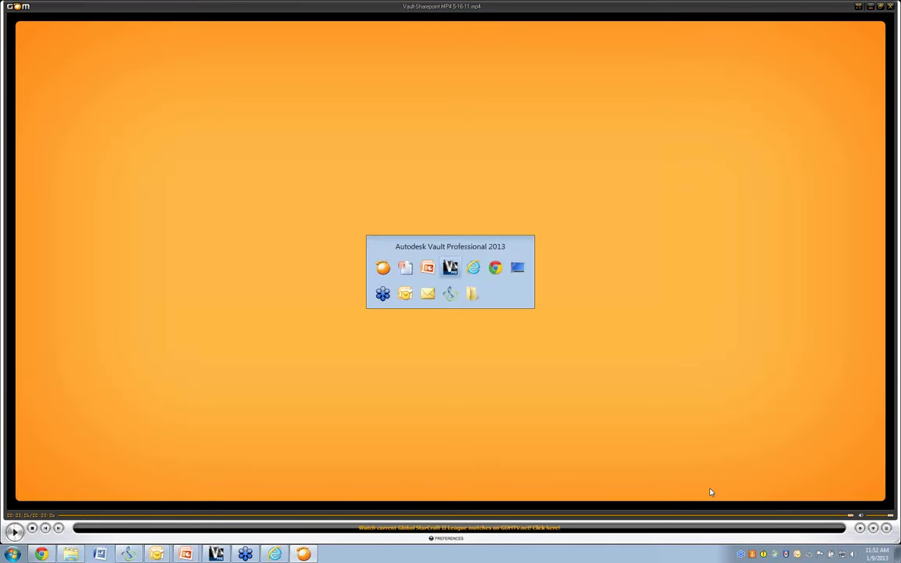